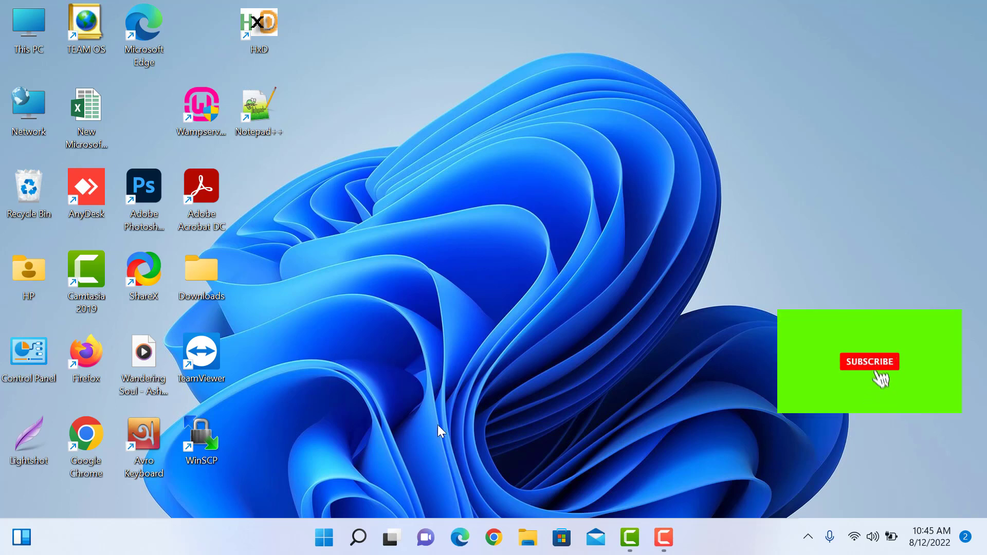
Step: Open the Optional features page of the Apps settings in Windows Settings
{"action": "left_click", "coordinate": [324, 540]}
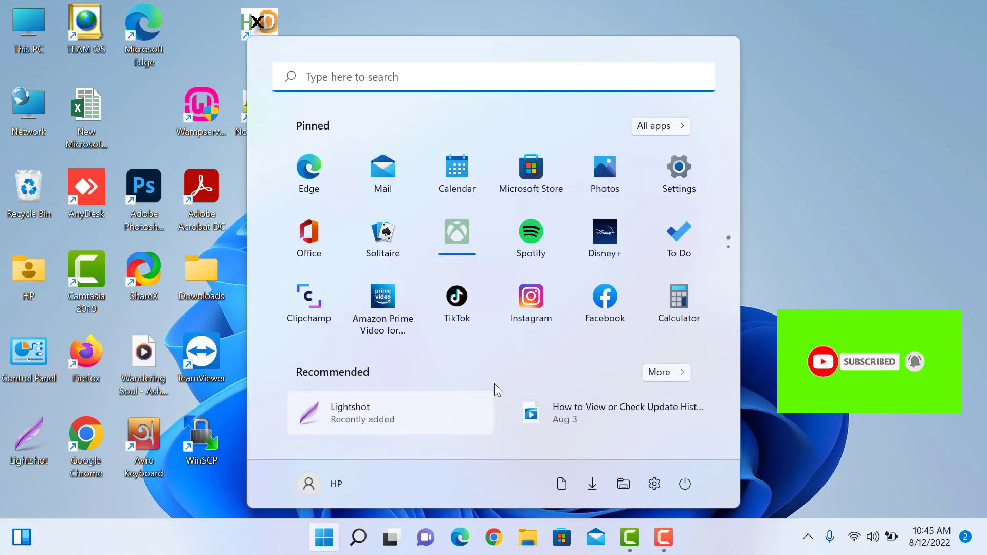
{"action": "left_click", "coordinate": [679, 188]}
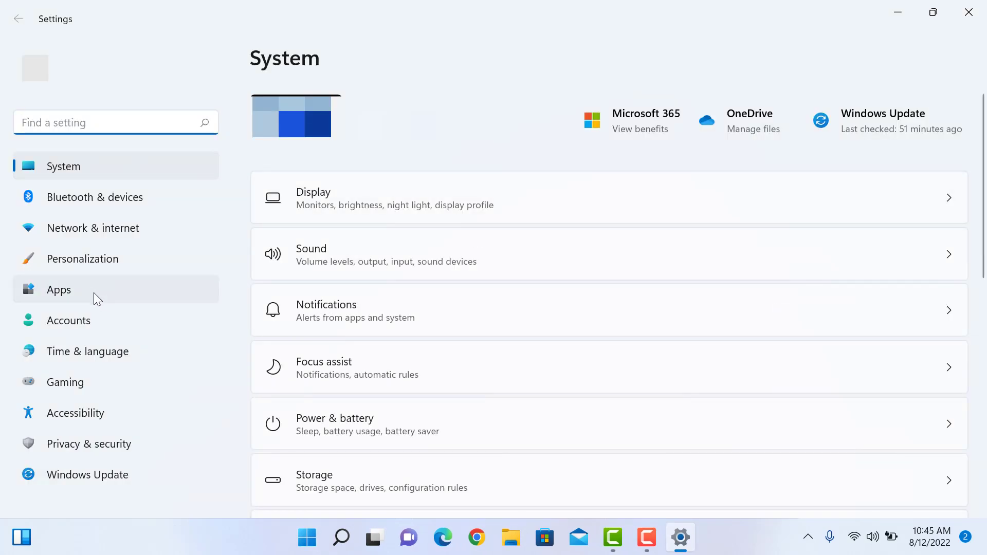
{"action": "left_click", "coordinate": [85, 291]}
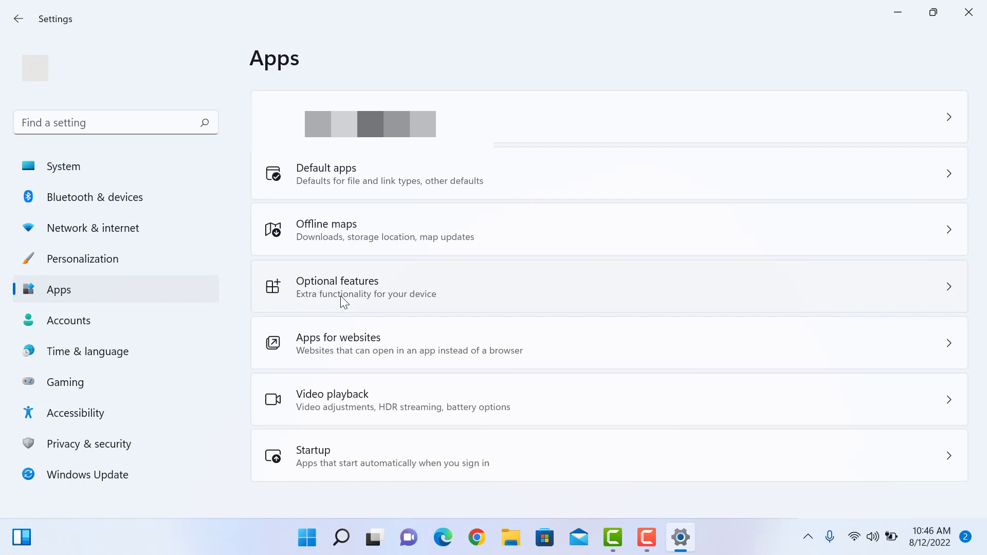
{"action": "left_click", "coordinate": [371, 289]}
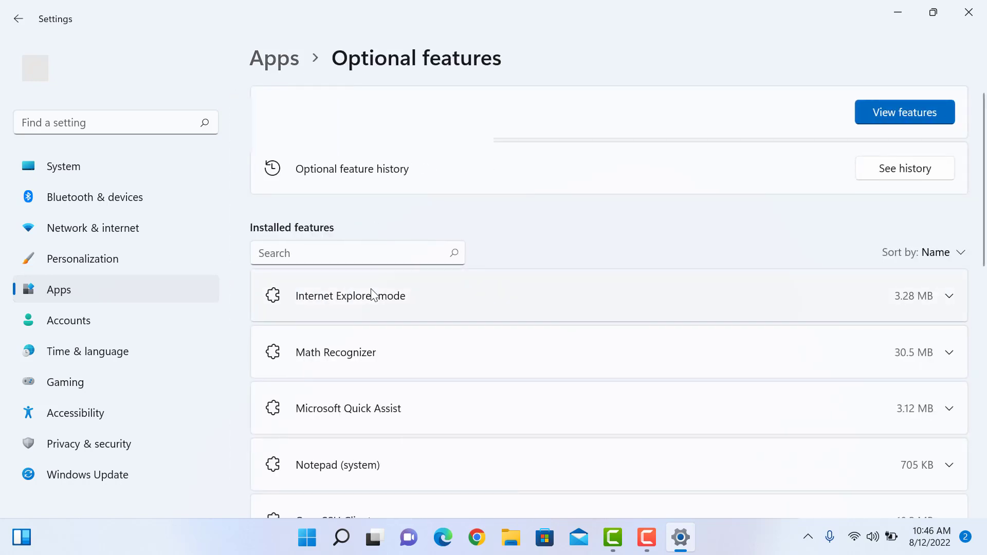
Step: Find Windows Hello Face among the installed optional features and expand its entry
{"action": "scroll", "coordinate": [374, 295], "scroll_direction": "down", "scroll_amount": 3}
{"action": "scroll", "coordinate": [373, 295], "scroll_direction": "down", "scroll_amount": 8}
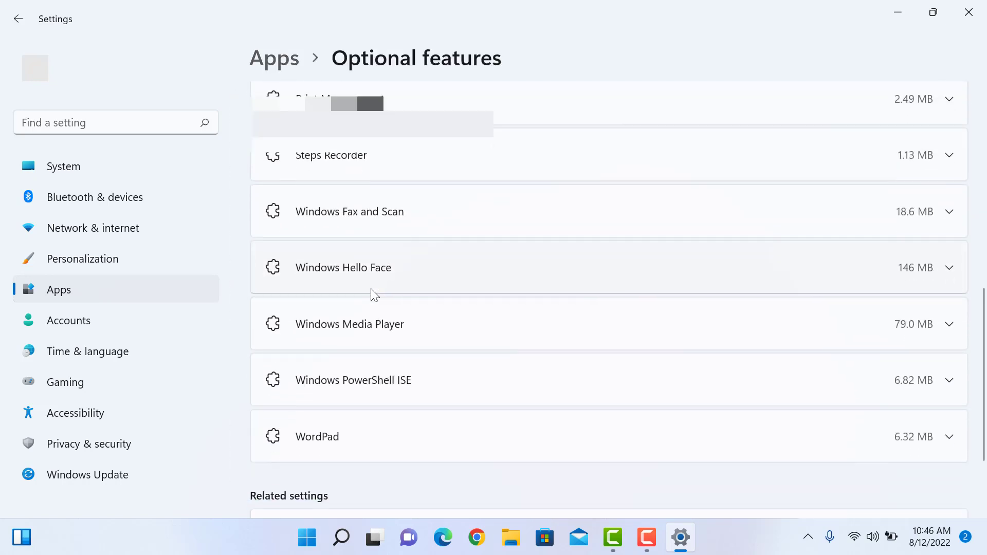
{"action": "scroll", "coordinate": [374, 296], "scroll_direction": "down", "scroll_amount": 2}
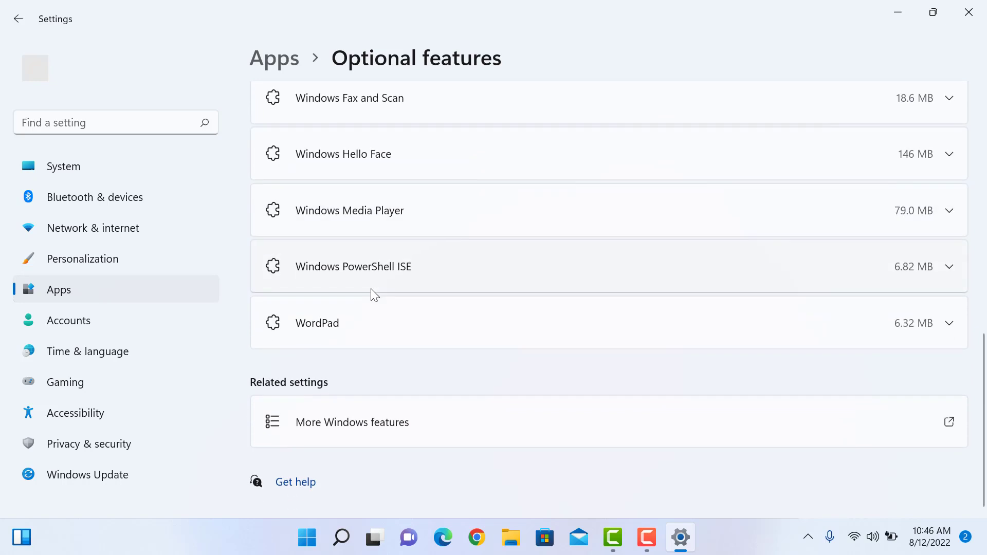
{"action": "scroll", "coordinate": [374, 295], "scroll_direction": "up", "scroll_amount": 5}
{"action": "scroll", "coordinate": [373, 295], "scroll_direction": "up", "scroll_amount": 6}
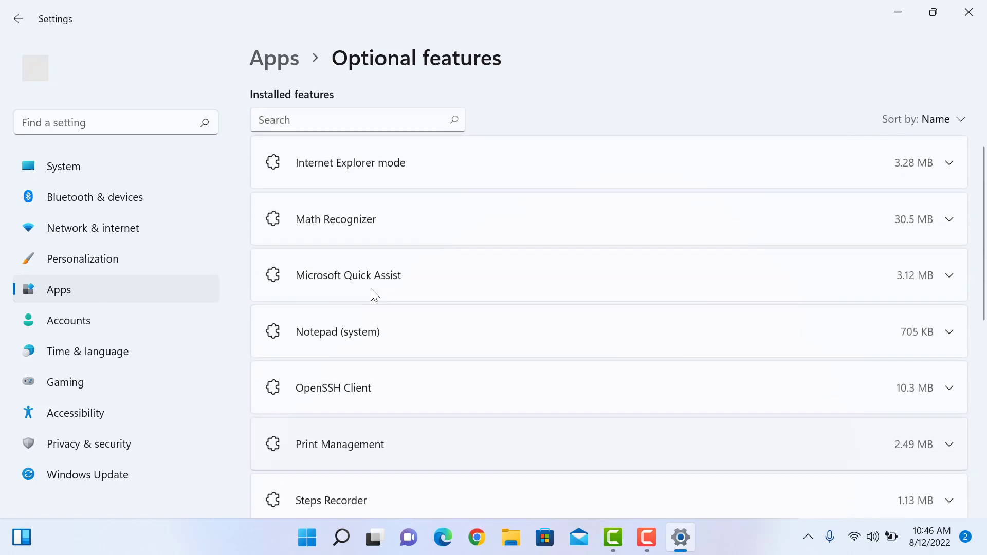
{"action": "scroll", "coordinate": [373, 295], "scroll_direction": "down", "scroll_amount": 2}
{"action": "scroll", "coordinate": [374, 295], "scroll_direction": "down", "scroll_amount": 7}
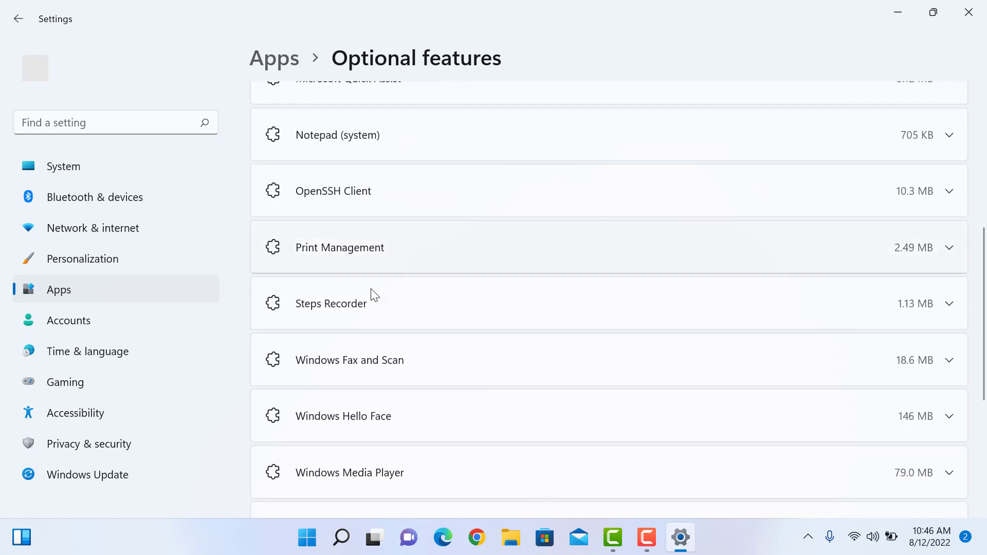
{"action": "key", "text": "ctrl"}
{"action": "key", "text": "ctrl"}
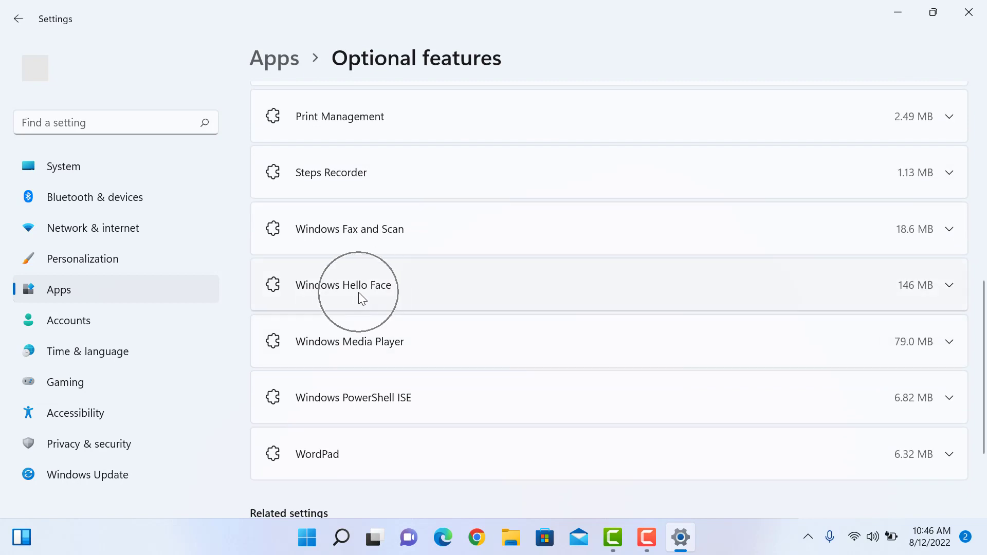
{"action": "left_click", "coordinate": [359, 297]}
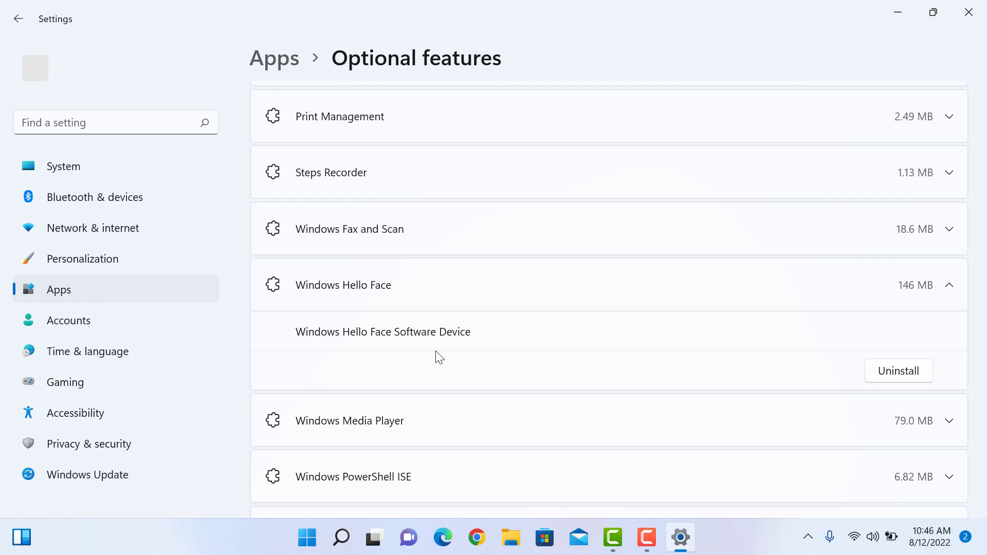
Step: Browse the optional features available to add, close the list without adding any, and return to the Windows Hello Face entry
{"action": "scroll", "coordinate": [701, 278], "scroll_direction": "up", "scroll_amount": 9}
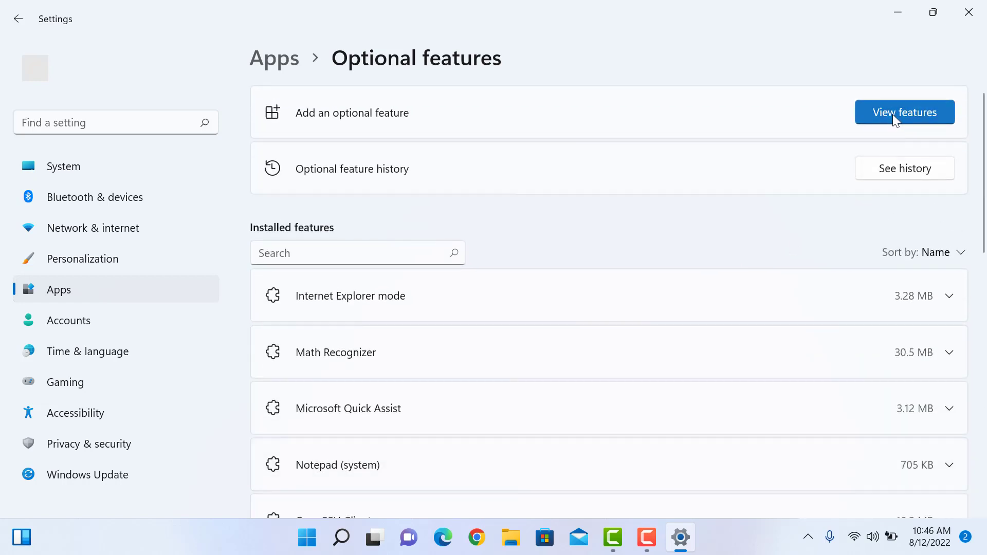
{"action": "left_click", "coordinate": [894, 117]}
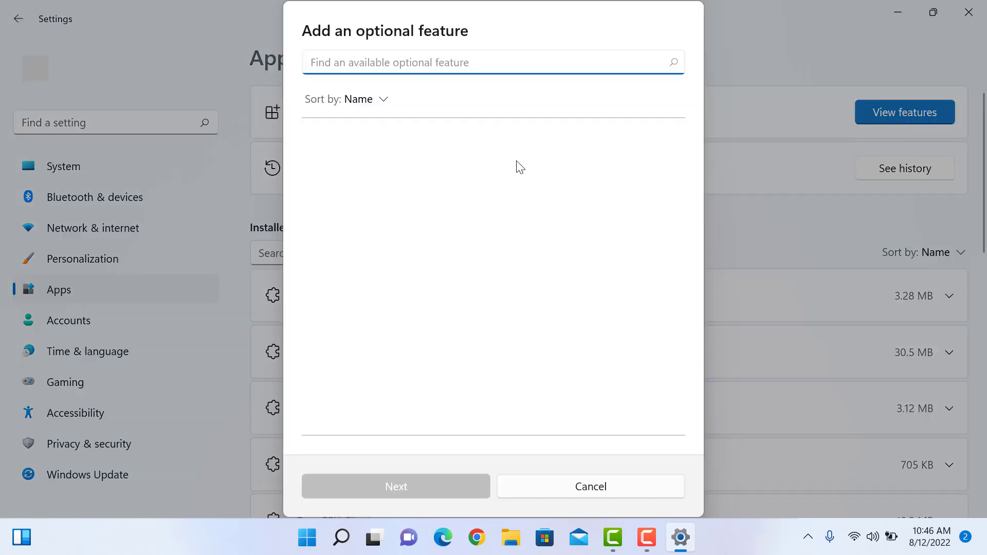
{"action": "scroll", "coordinate": [450, 277], "scroll_direction": "down", "scroll_amount": 4}
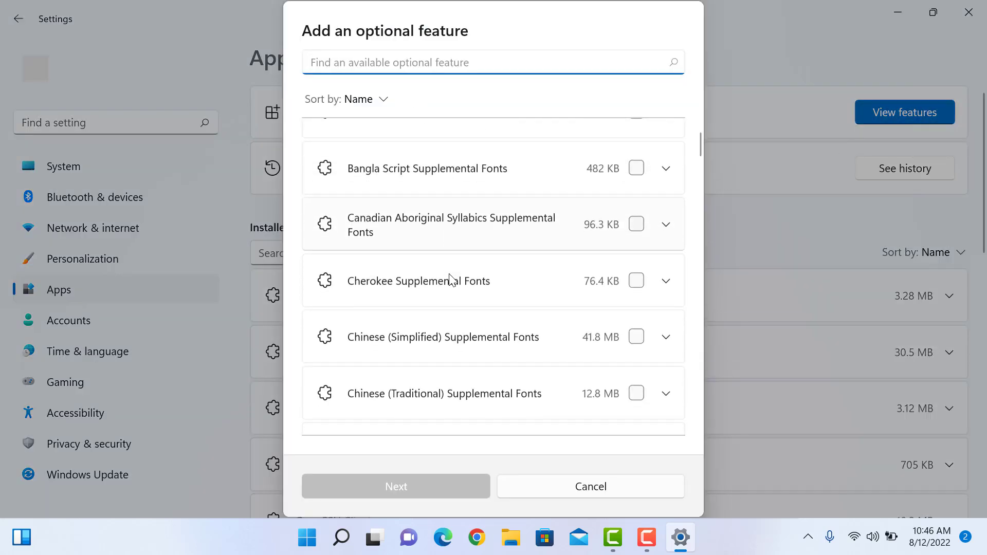
{"action": "scroll", "coordinate": [450, 280], "scroll_direction": "down", "scroll_amount": 2}
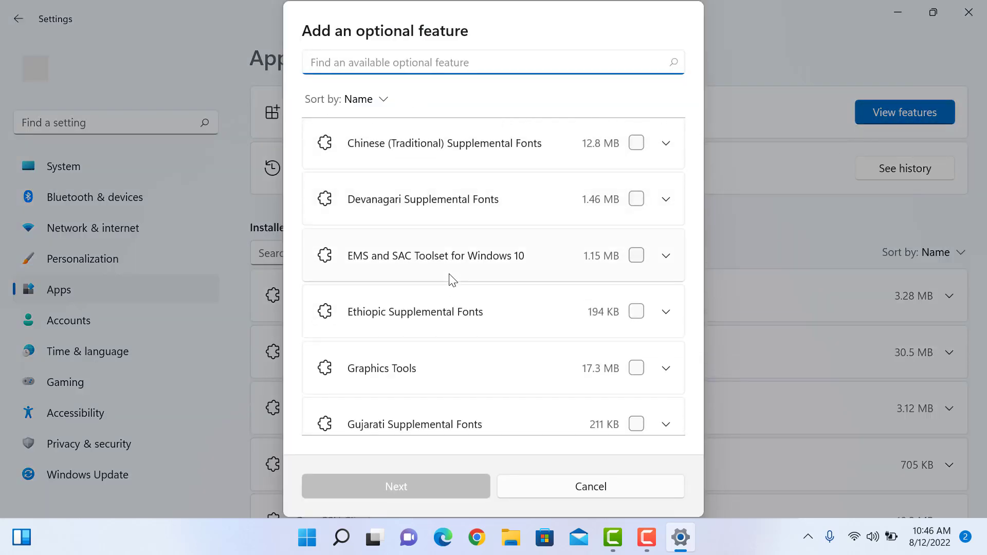
{"action": "left_click", "coordinate": [591, 486]}
{"action": "scroll", "coordinate": [482, 377], "scroll_direction": "down", "scroll_amount": 8}
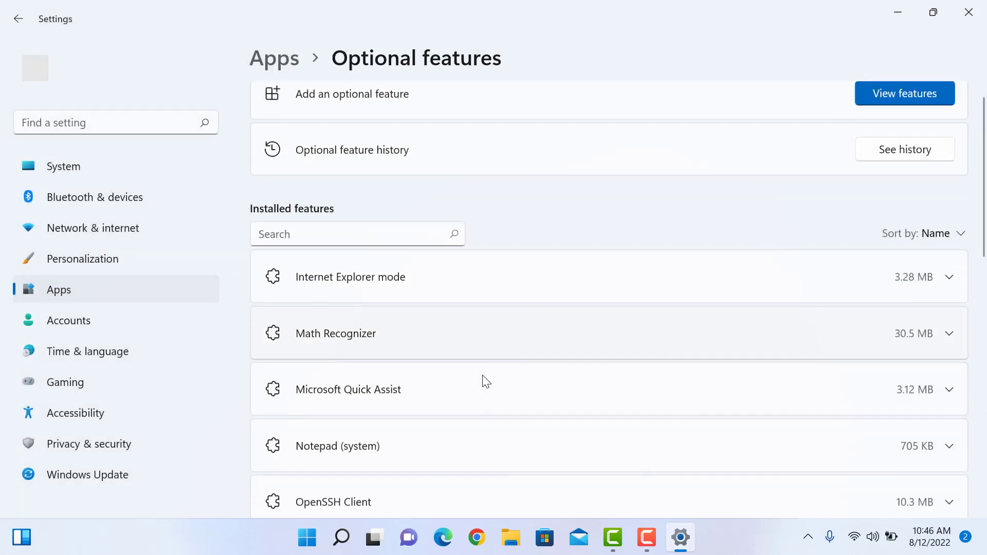
{"action": "scroll", "coordinate": [478, 375], "scroll_direction": "down", "scroll_amount": 5}
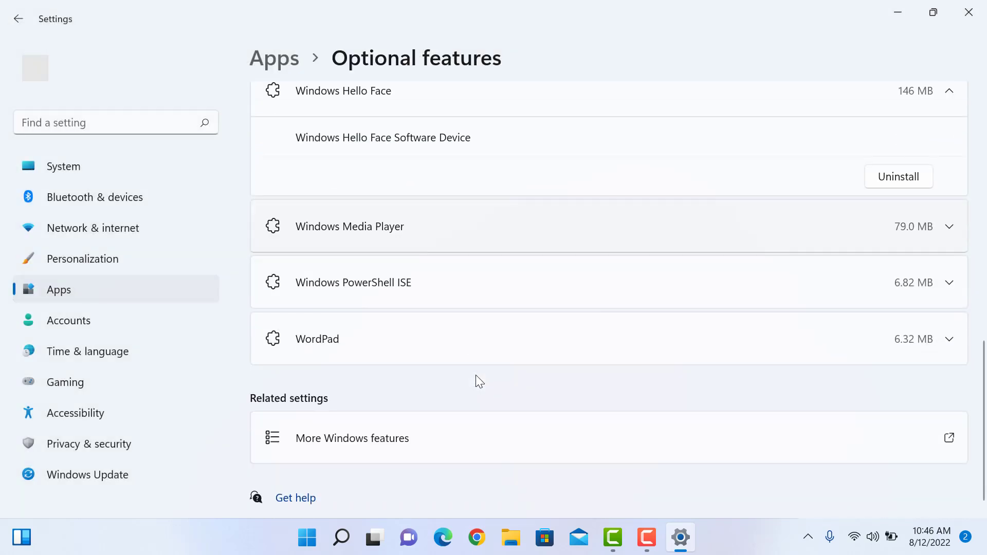
{"action": "scroll", "coordinate": [473, 373], "scroll_direction": "up", "scroll_amount": 3}
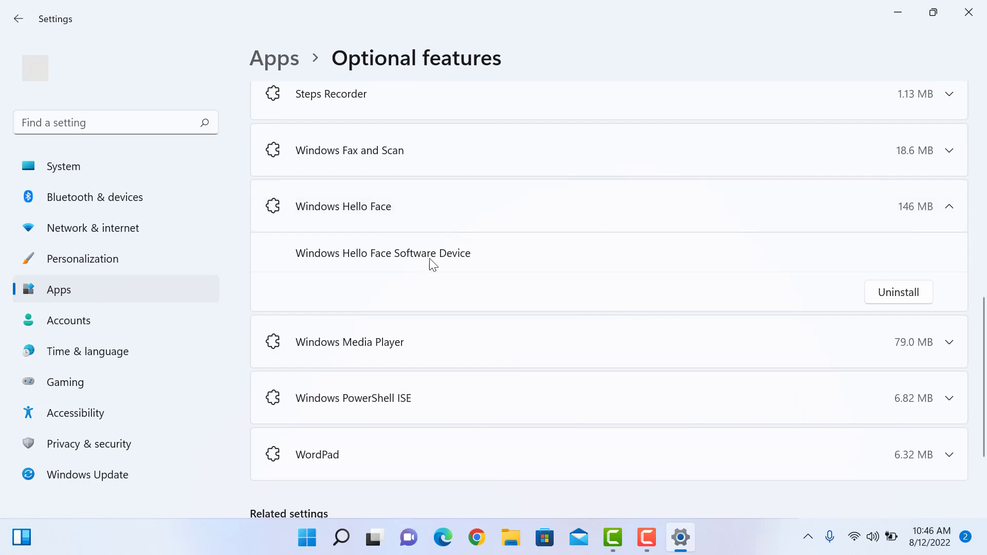
{"action": "left_click", "coordinate": [451, 268]}
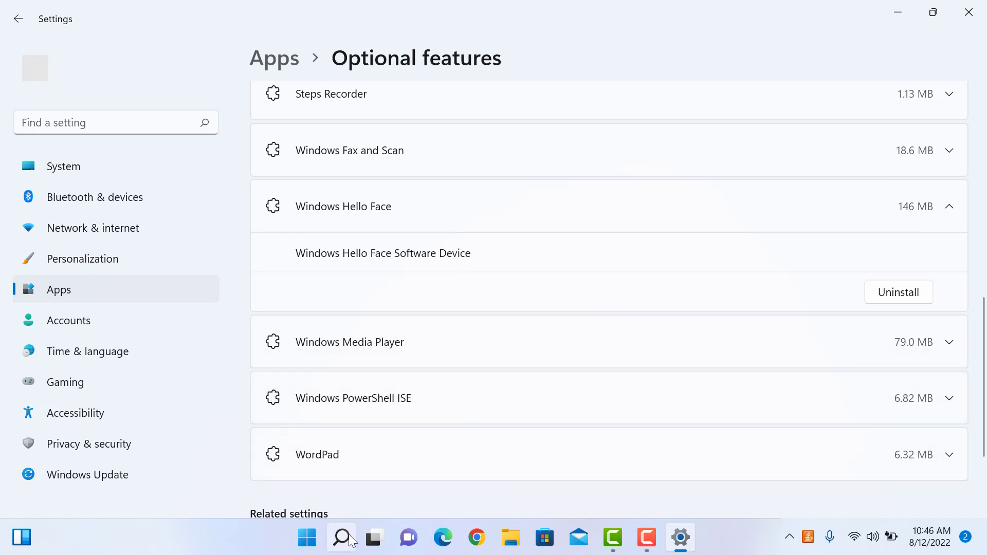
Step: Dismiss the Java update notification and open the Services console by searching Windows for services.msc
{"action": "mouse_move", "coordinate": [342, 541]}
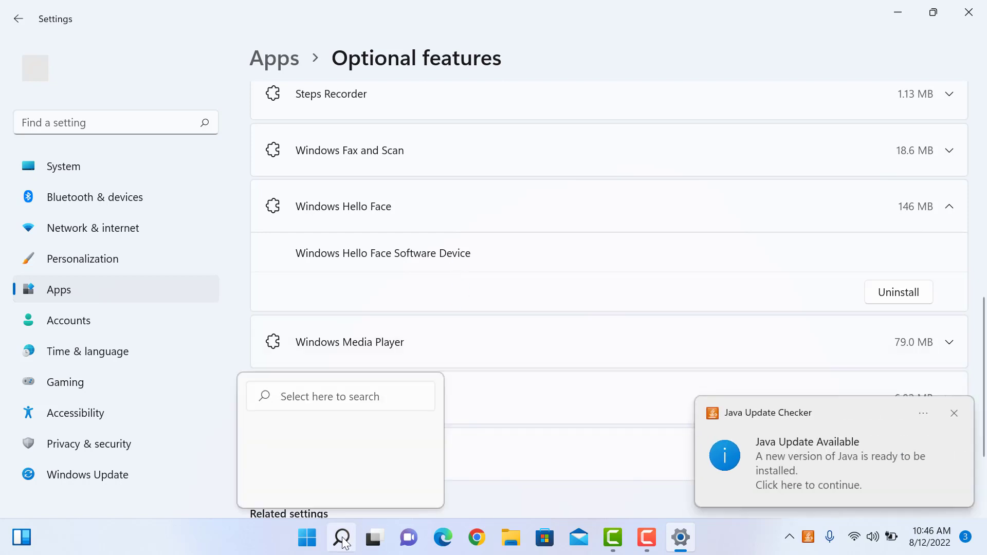
{"action": "left_click", "coordinate": [954, 411]}
{"action": "left_click", "coordinate": [341, 537]}
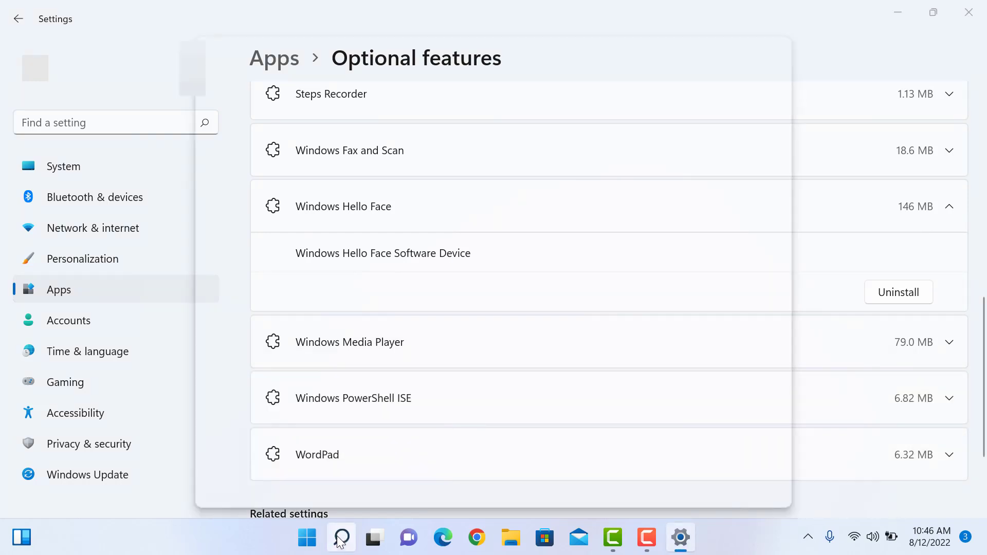
{"action": "type", "text": "se"}
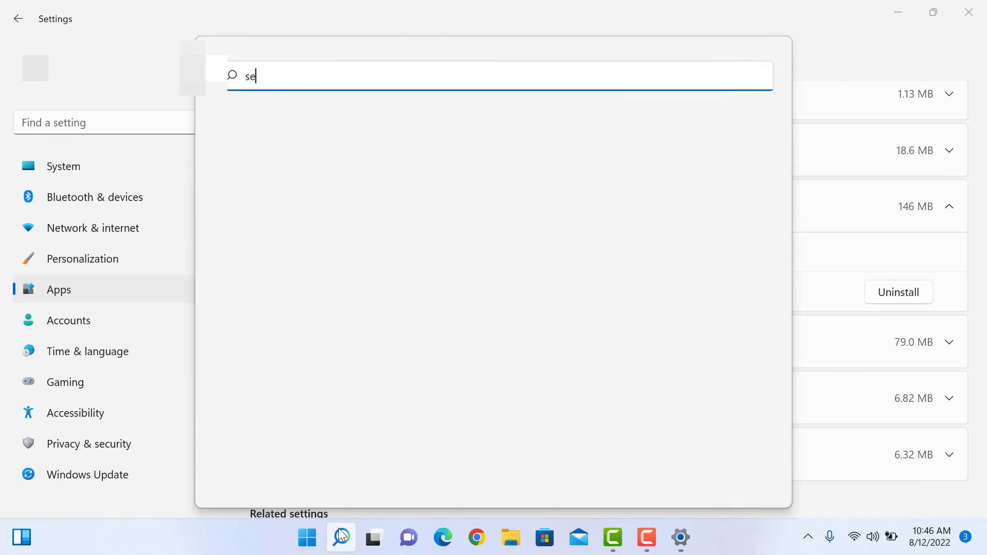
{"action": "type", "text": "rvices"}
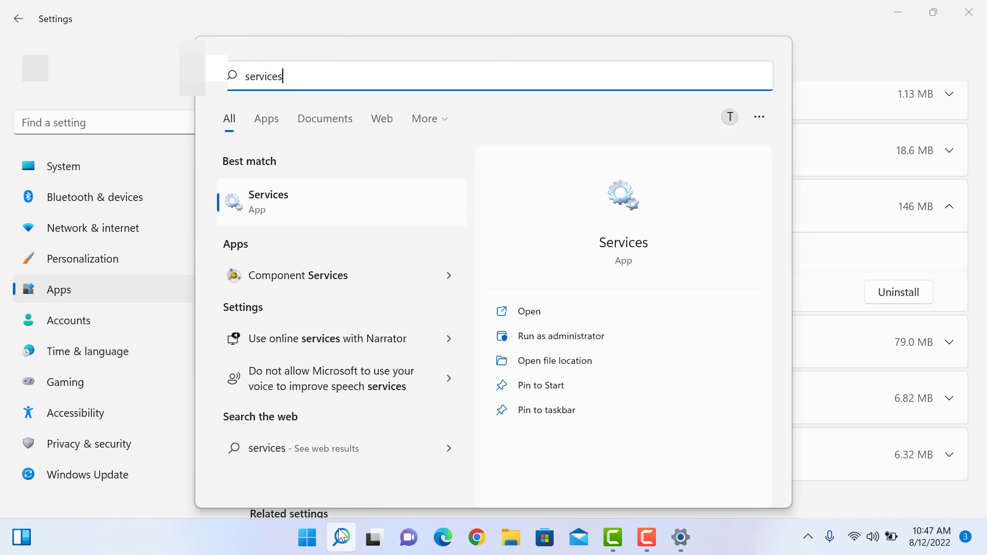
{"action": "type", "text": ".msc"}
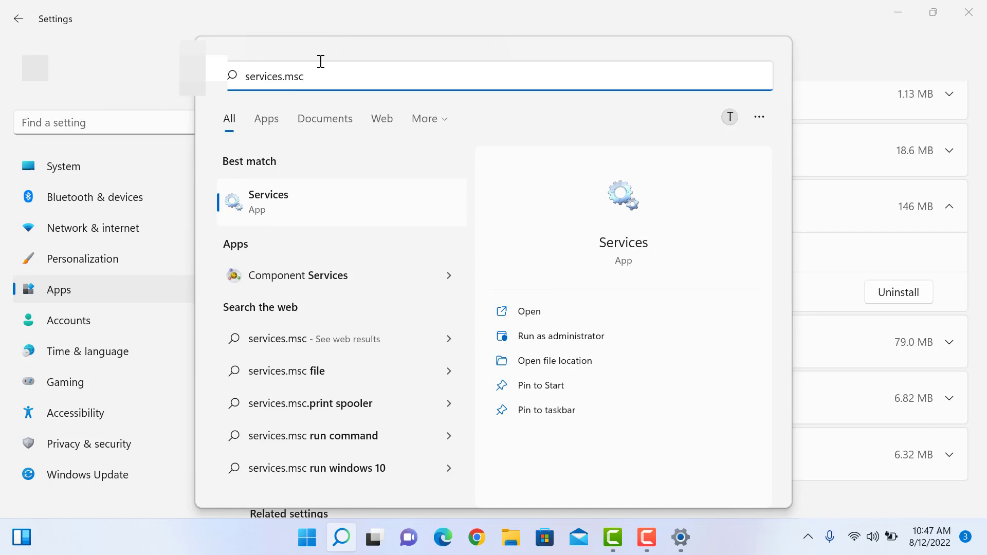
{"action": "key", "text": "Return"}
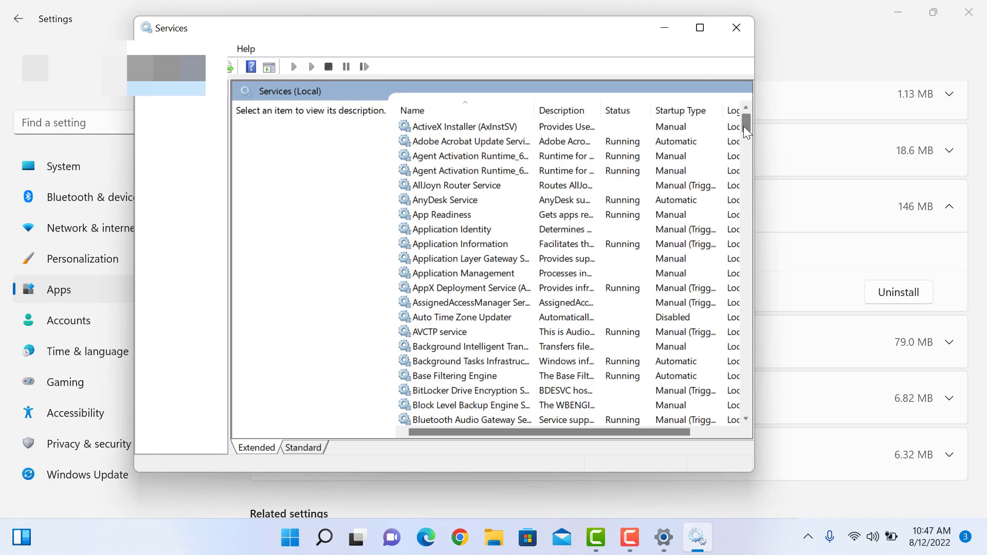
Step: Start the Windows Biometric Service in the services list and stop it again
{"action": "scroll", "coordinate": [749, 180], "scroll_direction": "down", "scroll_amount": 11}
{"action": "left_click_drag", "start_coordinate": [748, 180], "coordinate": [743, 385]}
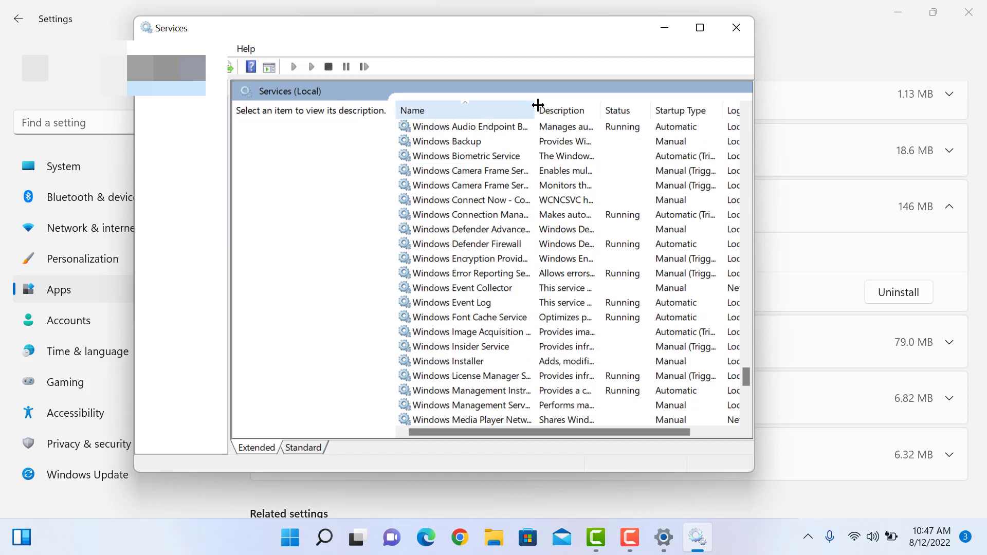
{"action": "left_click_drag", "start_coordinate": [535, 108], "coordinate": [586, 110]}
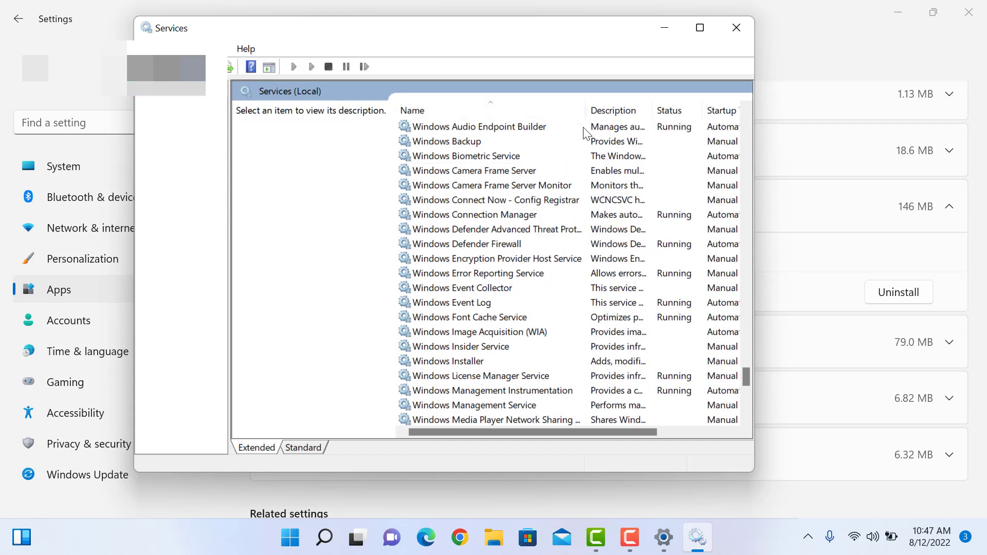
{"action": "left_click", "coordinate": [474, 159]}
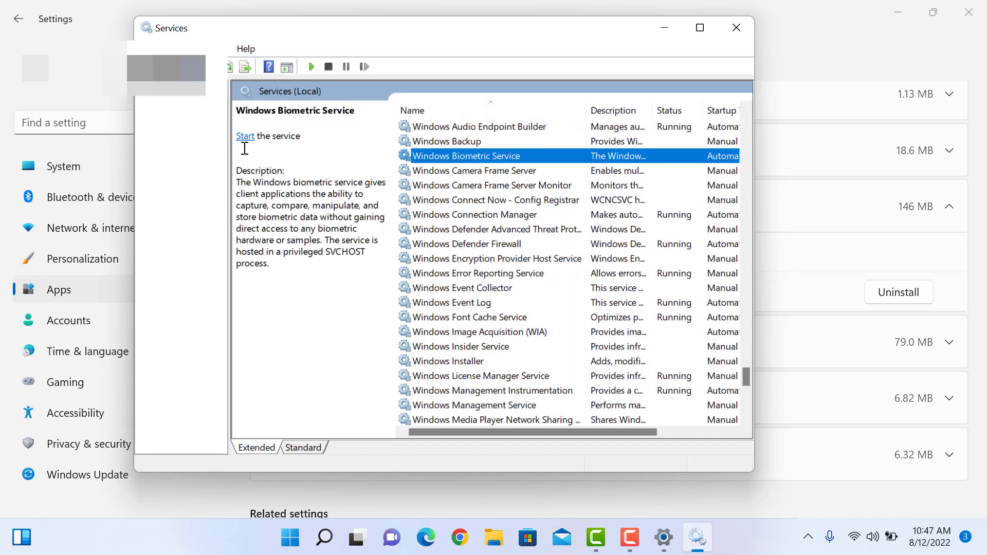
{"action": "left_click", "coordinate": [245, 138]}
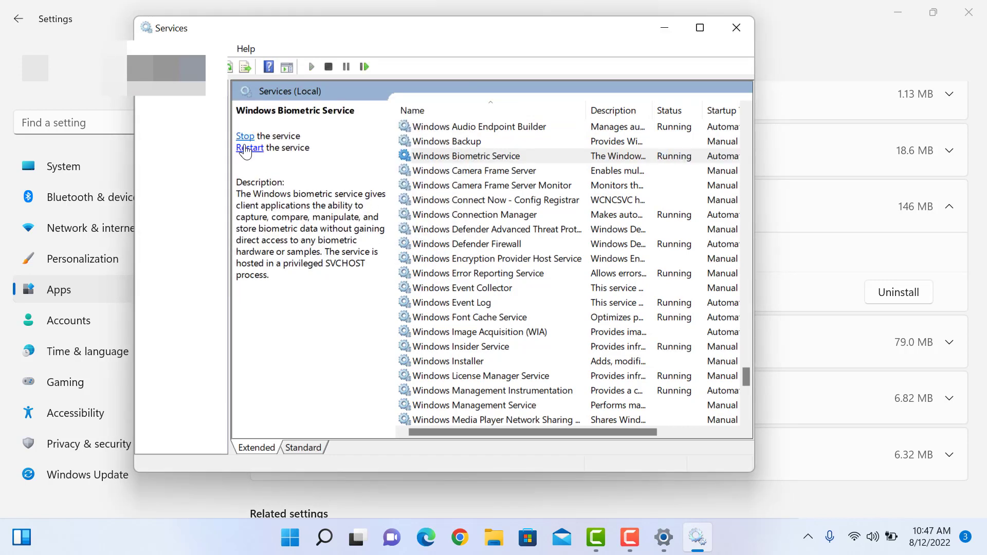
{"action": "left_click", "coordinate": [246, 137]}
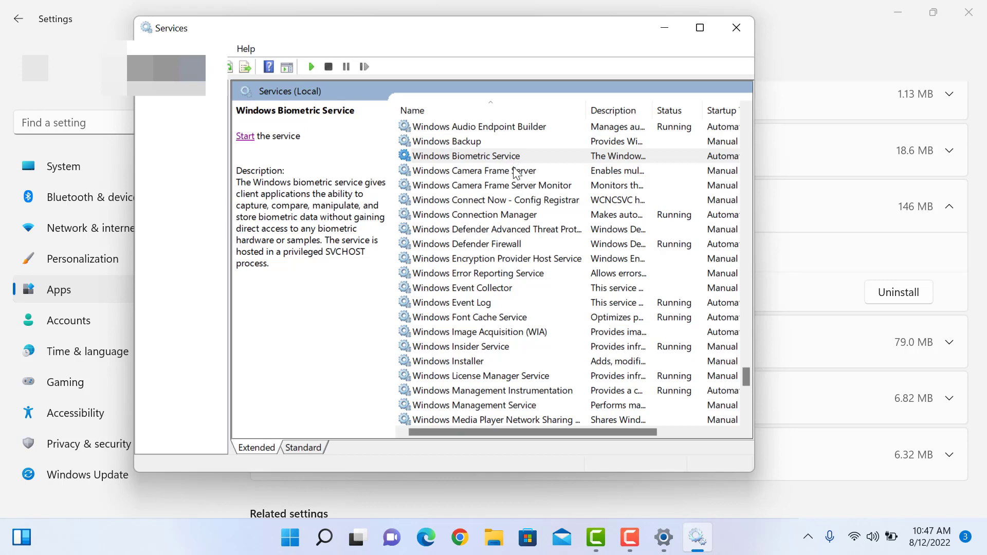
Step: Switch to File Explorer and open the System32 folder inside the Windows folder on Local Disk (C:)
{"action": "left_click", "coordinate": [497, 544]}
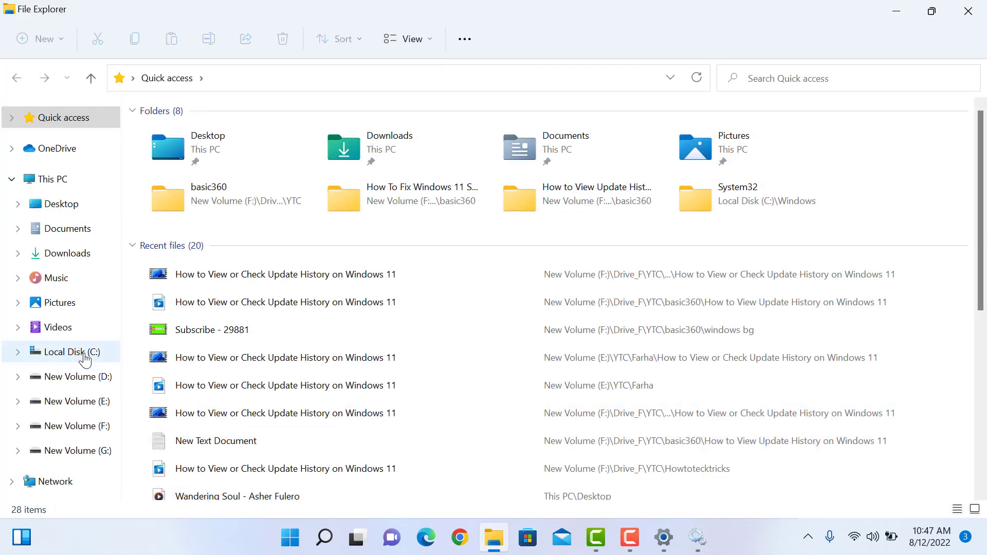
{"action": "left_click", "coordinate": [85, 355]}
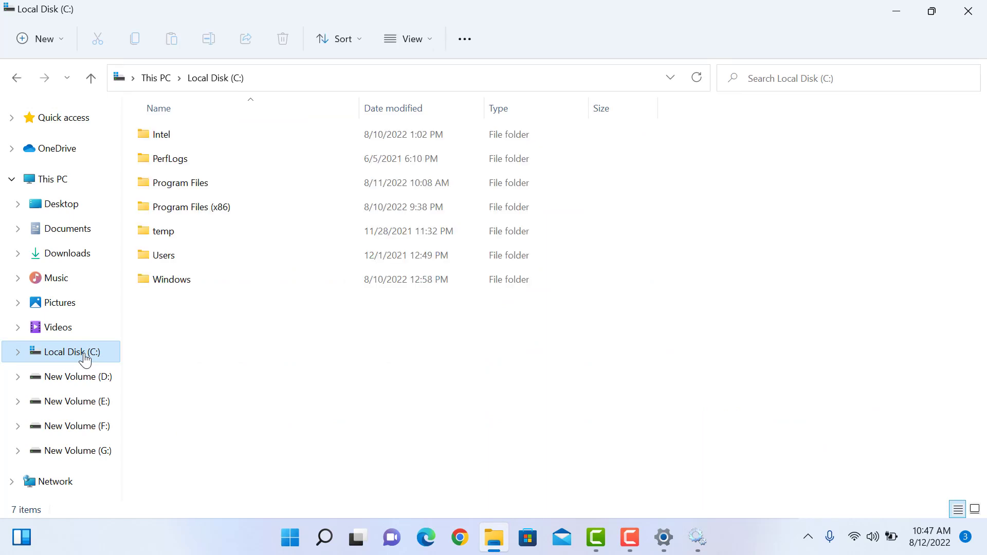
{"action": "left_click", "coordinate": [183, 289]}
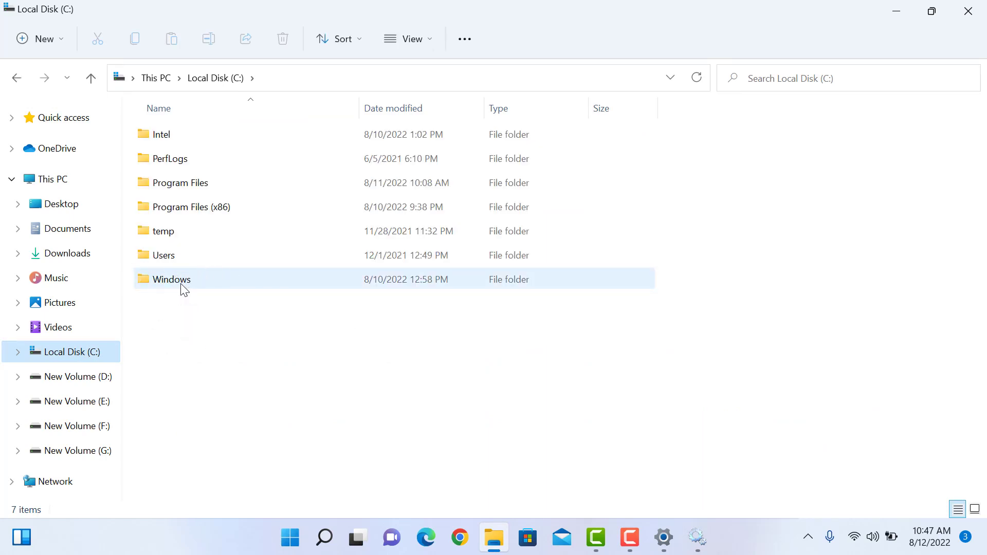
{"action": "left_click", "coordinate": [181, 286]}
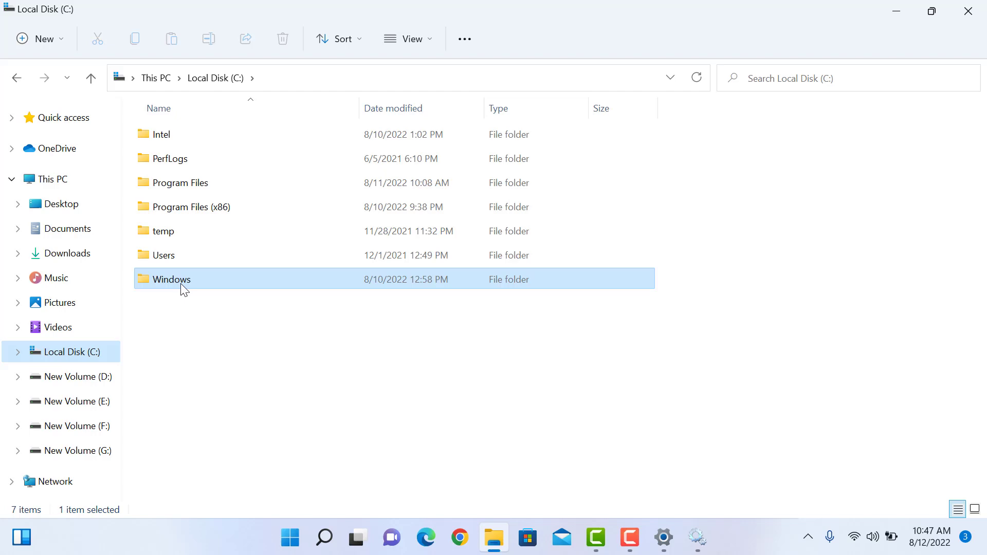
{"action": "double_click", "coordinate": [180, 282]}
{"action": "scroll", "coordinate": [262, 316], "scroll_direction": "down", "scroll_amount": 3}
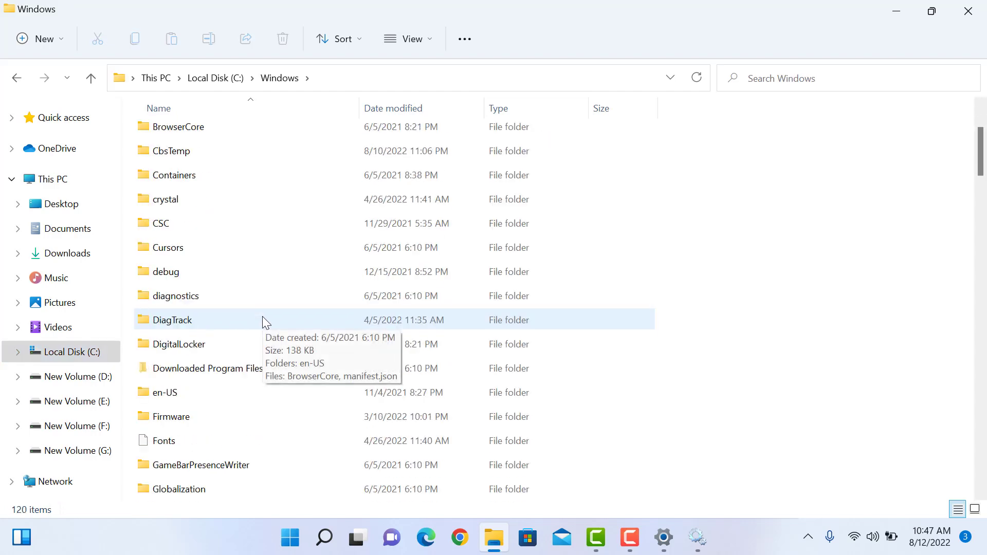
{"action": "scroll", "coordinate": [262, 319], "scroll_direction": "down", "scroll_amount": 14}
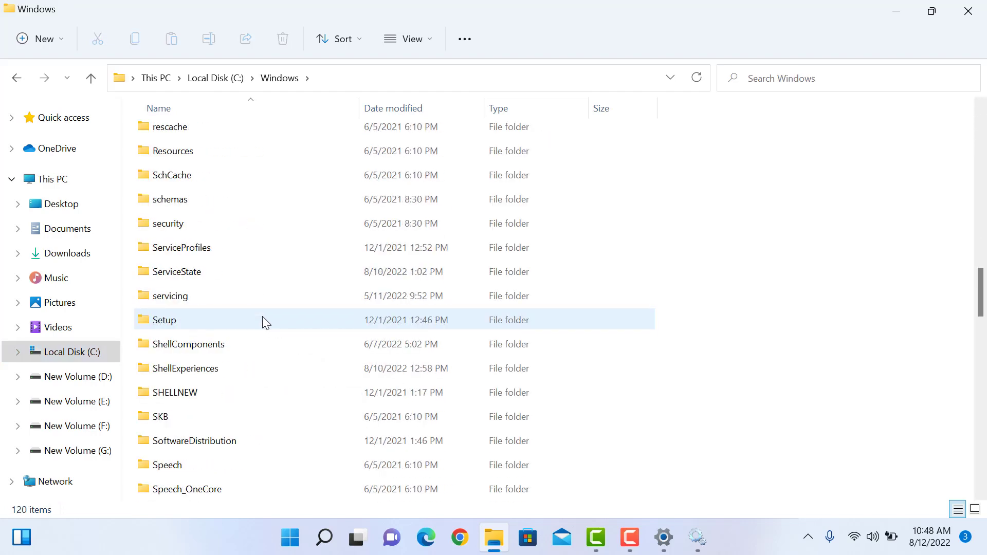
{"action": "scroll", "coordinate": [262, 321], "scroll_direction": "down", "scroll_amount": 4}
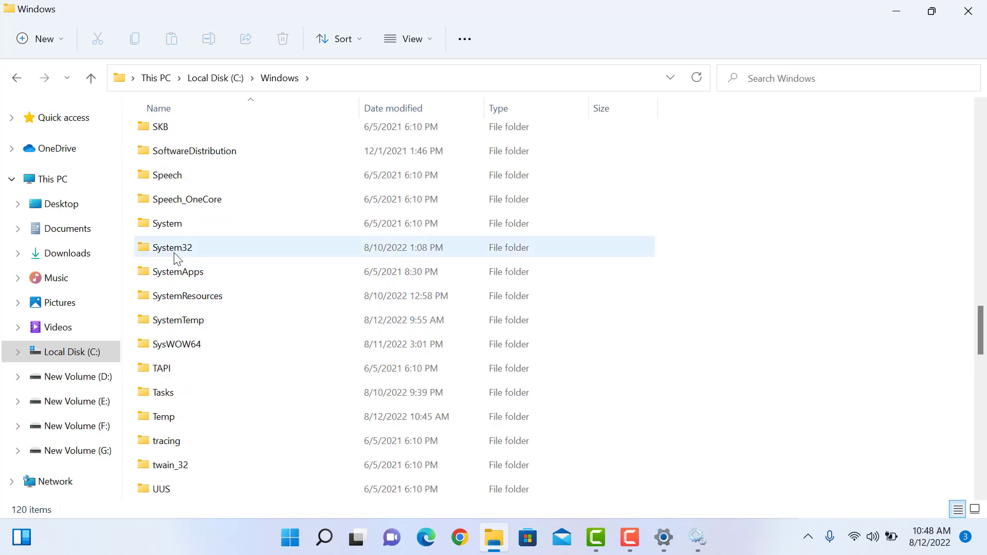
{"action": "double_click", "coordinate": [176, 252]}
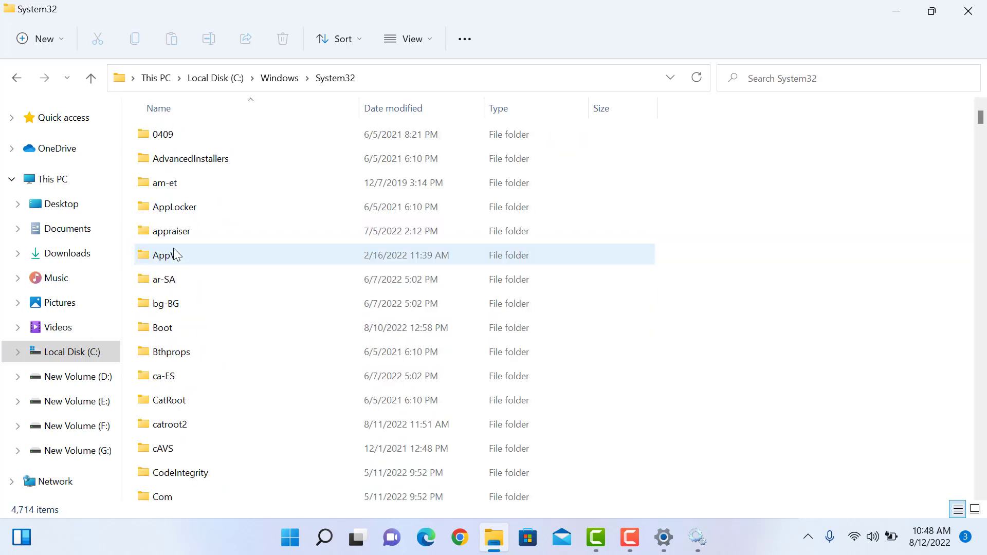
Step: Find the WinBioDatabase folder within System32 and open it
{"action": "scroll", "coordinate": [282, 291], "scroll_direction": "down", "scroll_amount": 3}
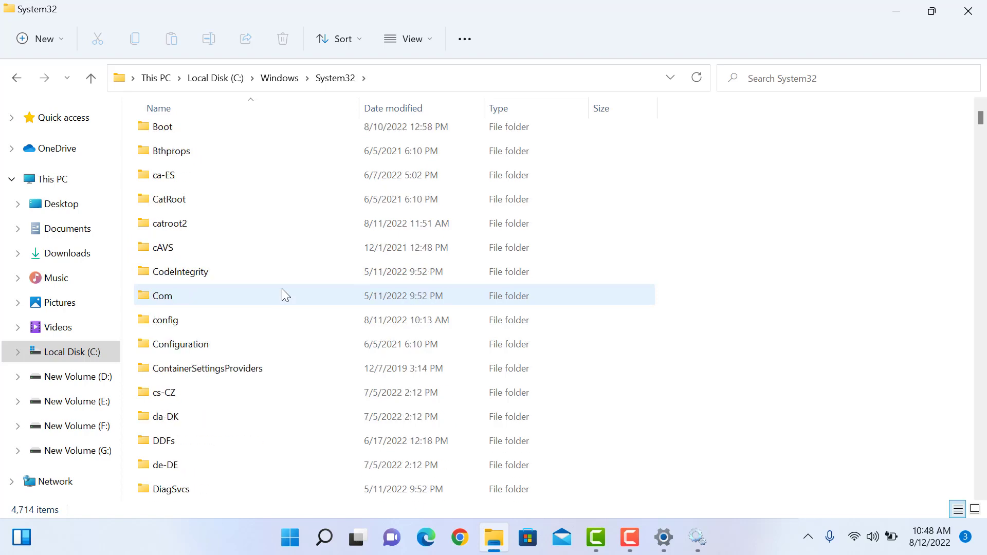
{"action": "scroll", "coordinate": [282, 289], "scroll_direction": "down", "scroll_amount": 7}
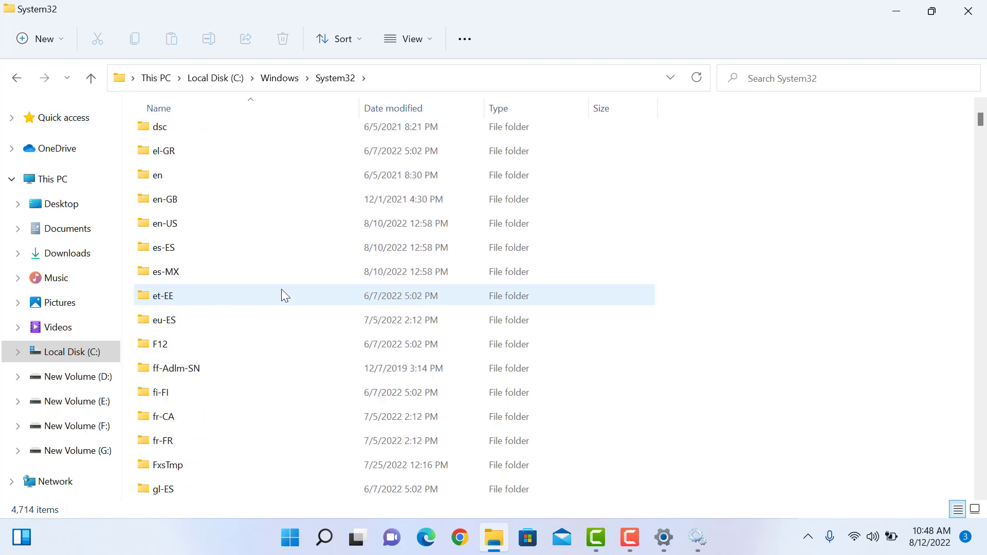
{"action": "scroll", "coordinate": [281, 289], "scroll_direction": "down", "scroll_amount": 8}
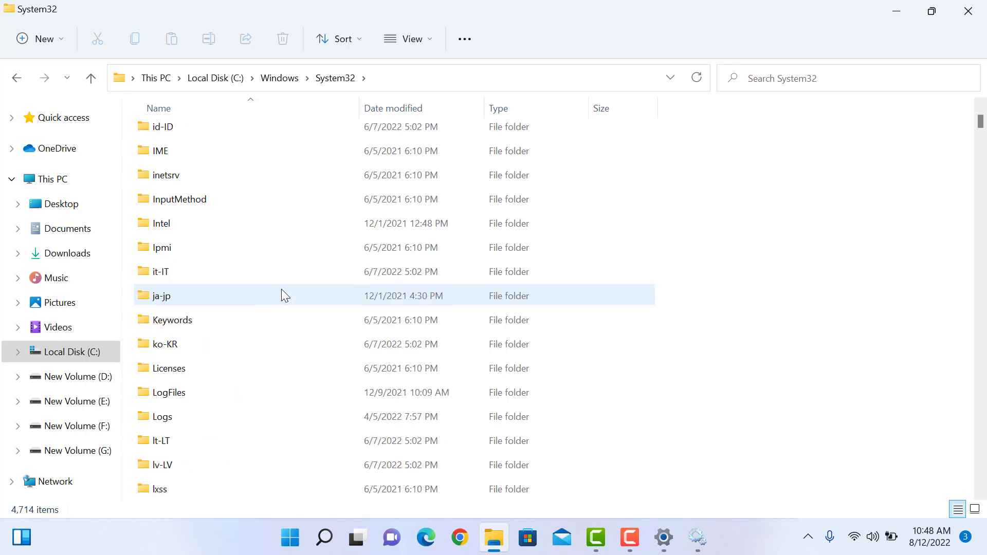
{"action": "scroll", "coordinate": [282, 296], "scroll_direction": "down", "scroll_amount": 9}
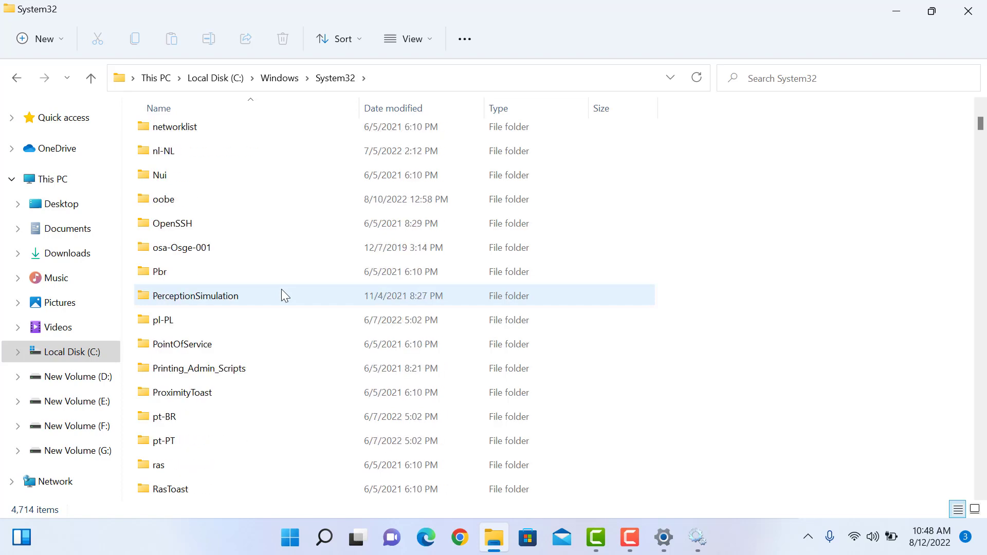
{"action": "scroll", "coordinate": [281, 288], "scroll_direction": "down", "scroll_amount": 13}
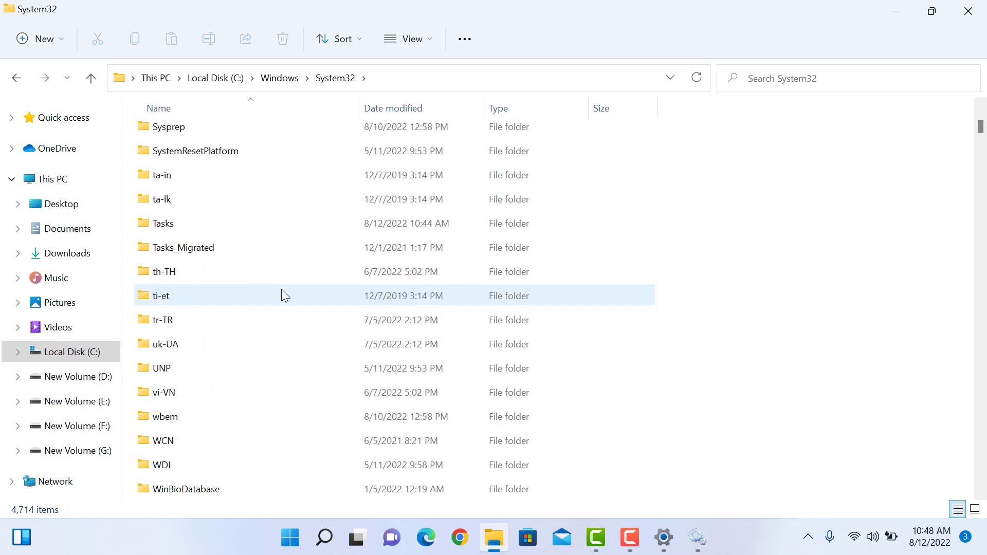
{"action": "scroll", "coordinate": [281, 295], "scroll_direction": "down", "scroll_amount": 4}
{"action": "left_click", "coordinate": [191, 203]}
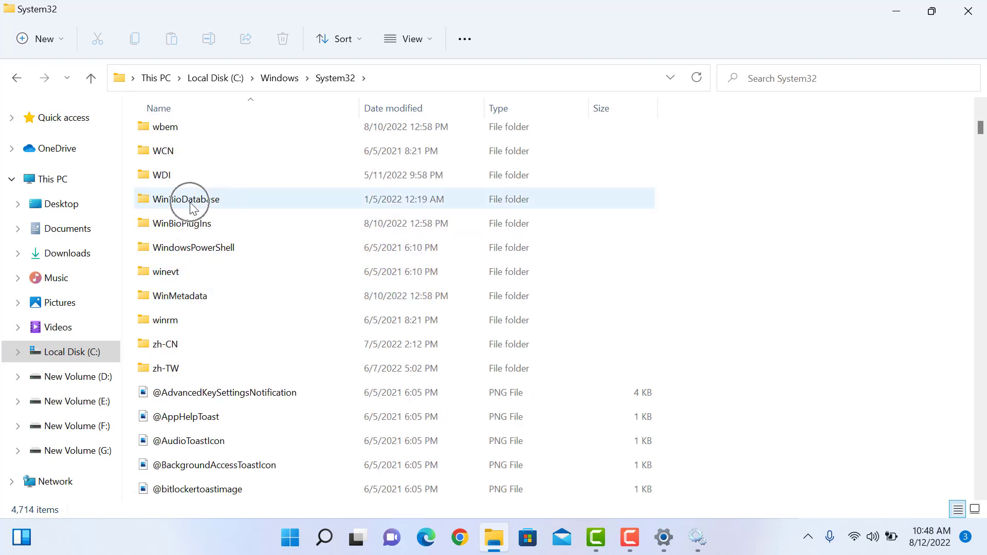
{"action": "left_click", "coordinate": [191, 204]}
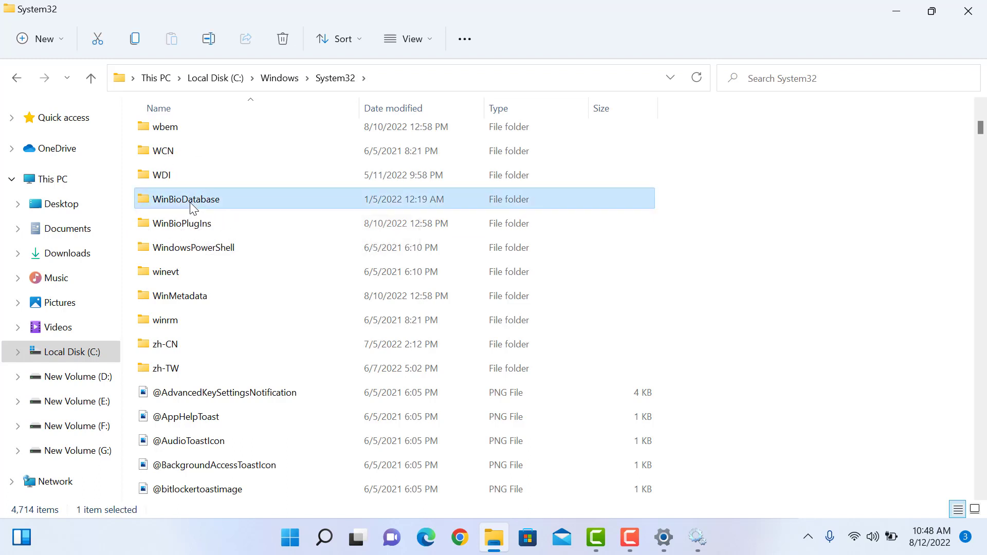
{"action": "double_click", "coordinate": [191, 204]}
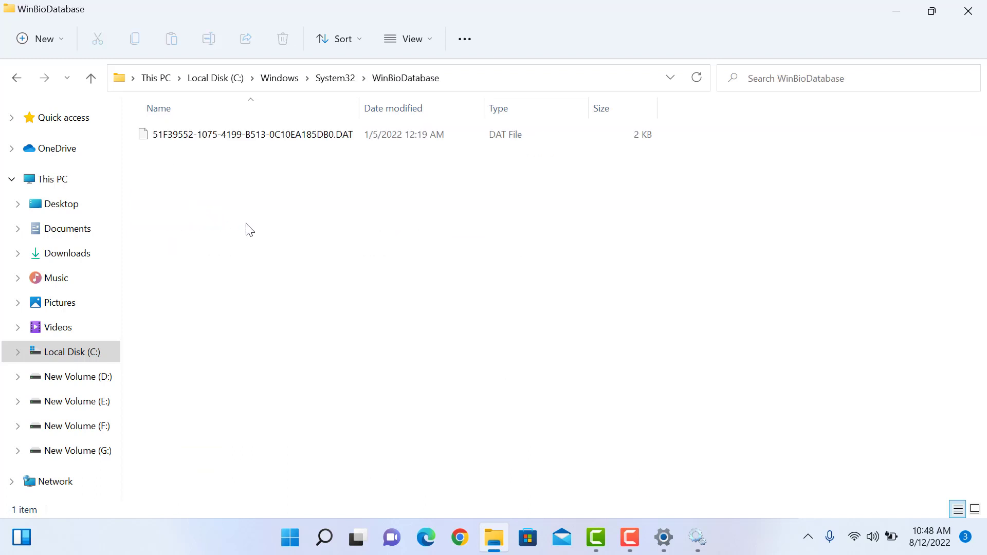
Step: Delete the DAT file stored in the WinBioDatabase folder
{"action": "left_click", "coordinate": [264, 140]}
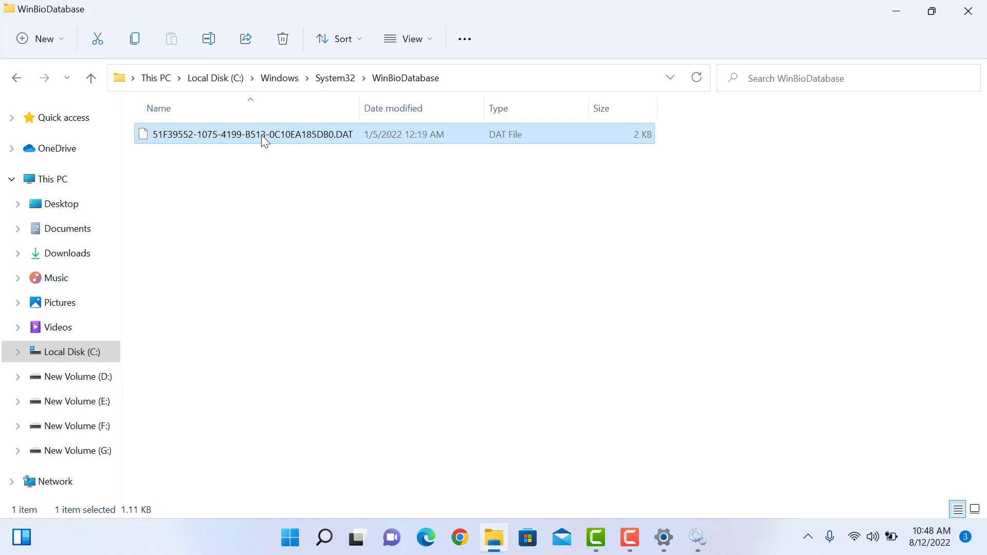
{"action": "key", "text": "Delete"}
{"action": "left_click", "coordinate": [255, 239]}
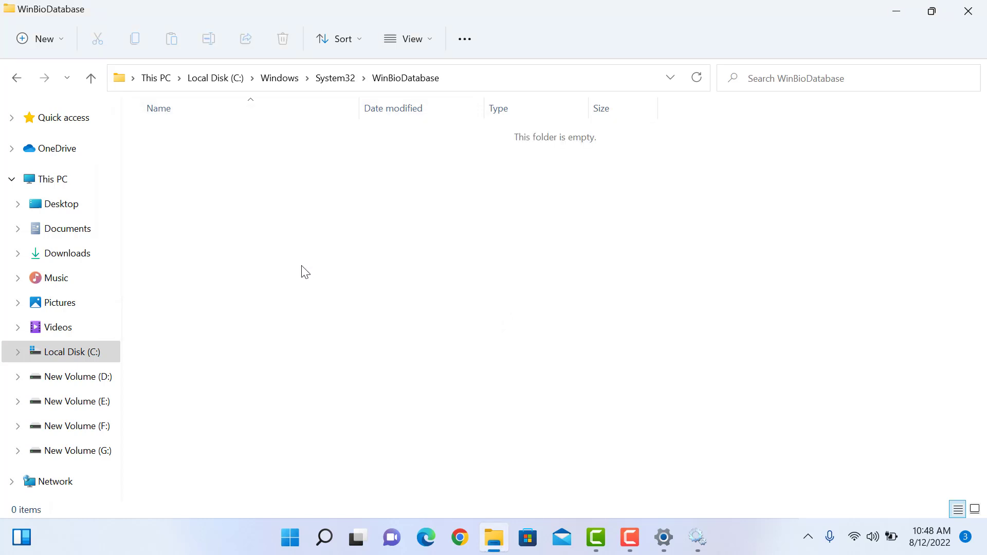
Step: Return to the Services console and start the Windows Biometric Service
{"action": "left_click", "coordinate": [697, 537]}
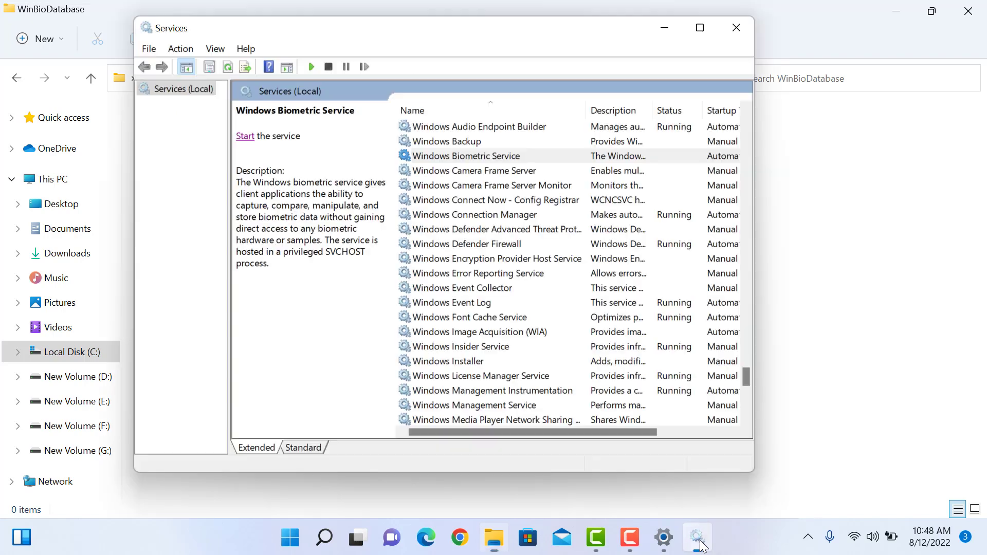
{"action": "left_click", "coordinate": [485, 155]}
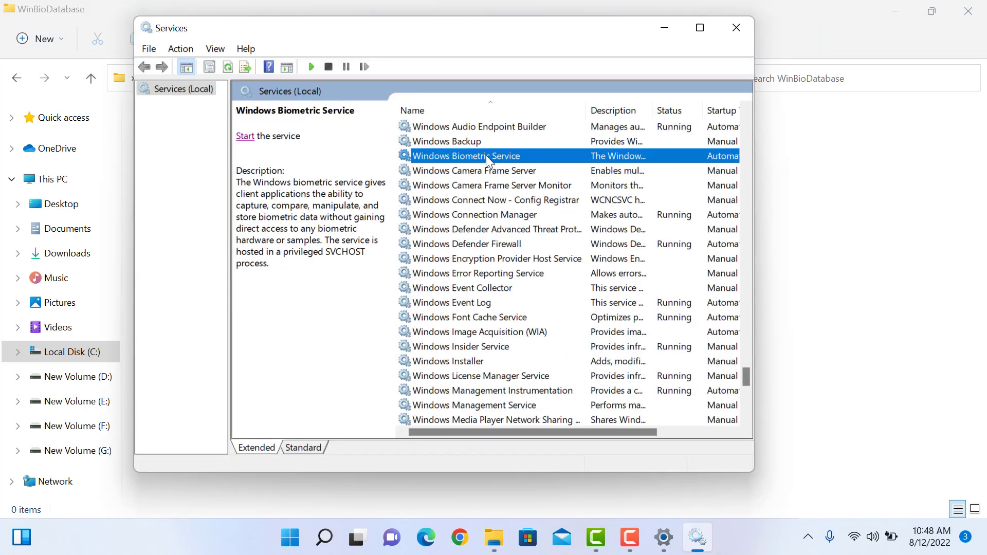
{"action": "left_click", "coordinate": [245, 136]}
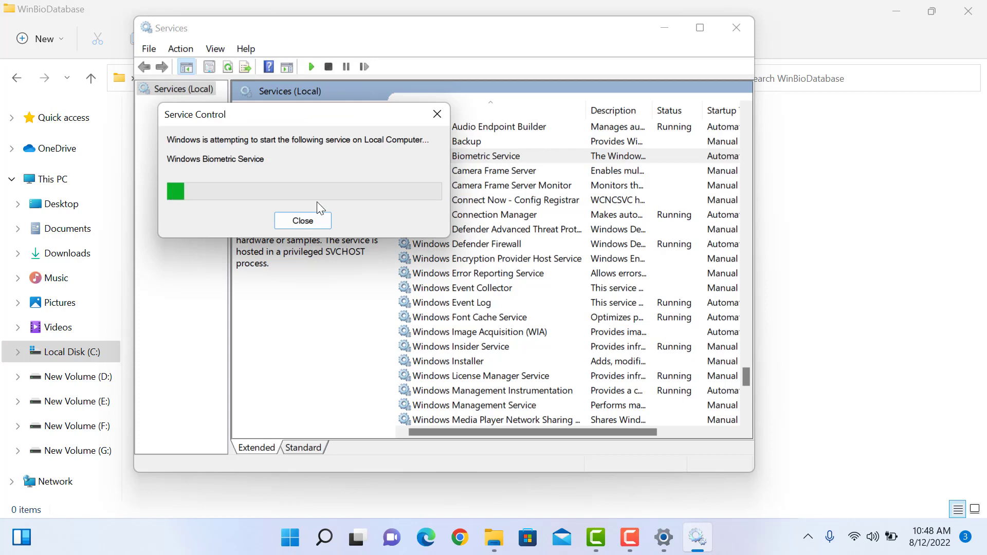